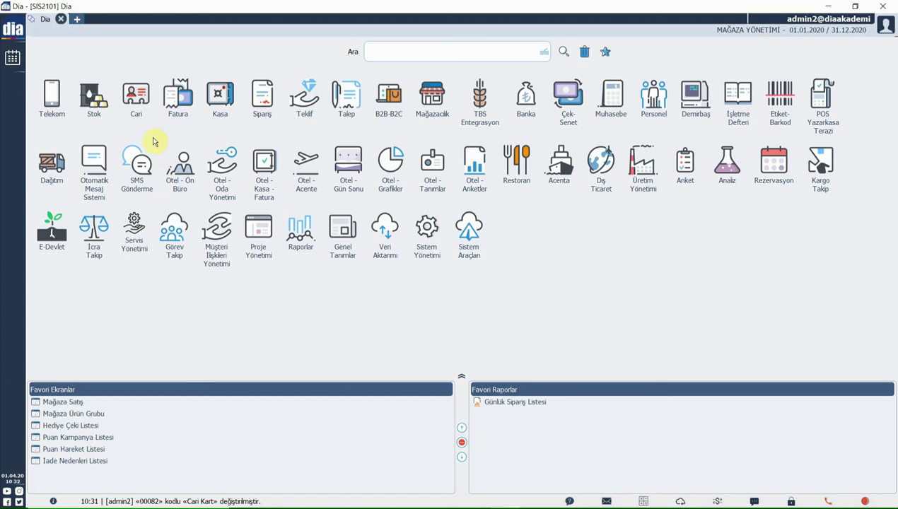
# Open the current account card of SADIK MÜŞTERİMİZ from the Cari list and enter the customer's mobile phone number.
pyautogui.click(141, 99)
pyautogui.click(108, 119)
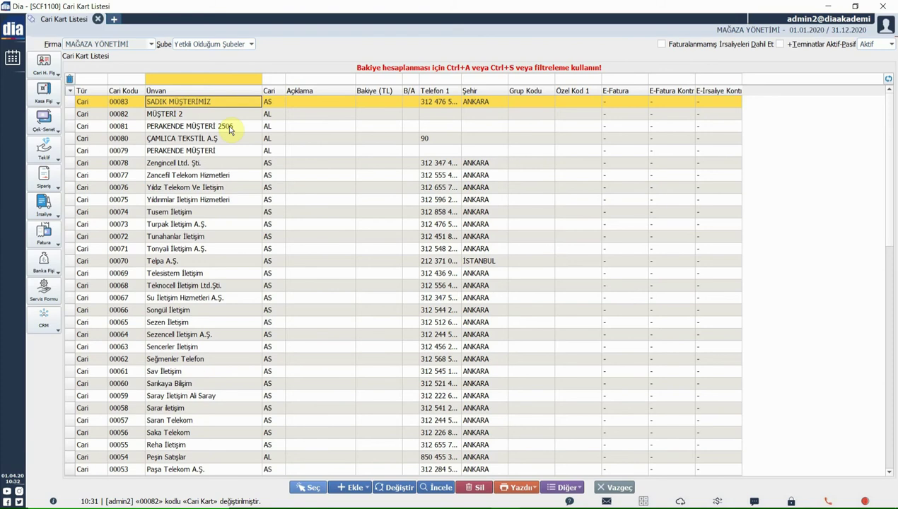
pyautogui.doubleClick(201, 101)
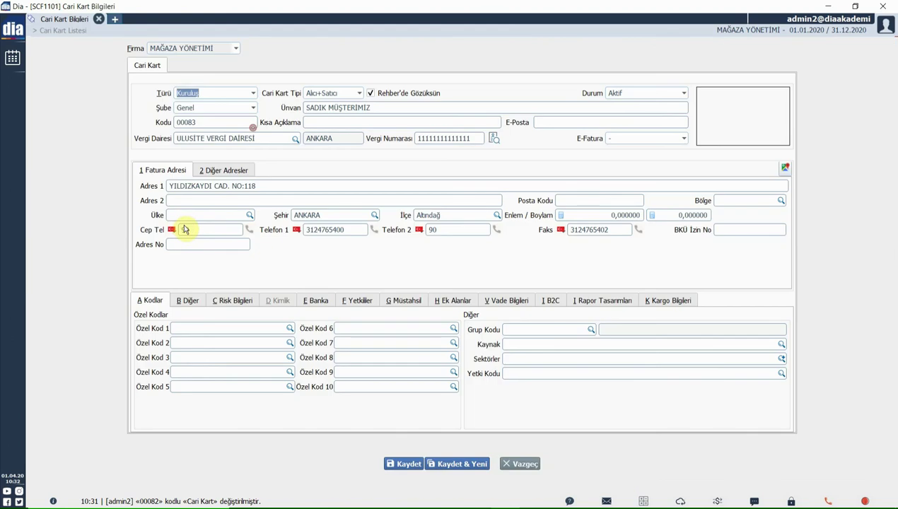
pyautogui.click(185, 229)
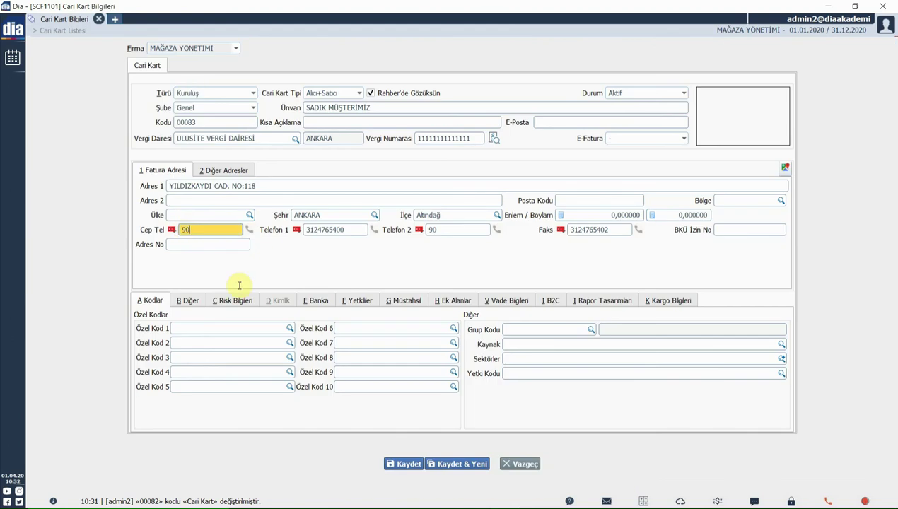
pyautogui.write('505050505')
# Enter the customer's loyalty card number in the Sadakat Kart No field and save the account card.
pyautogui.click(191, 299)
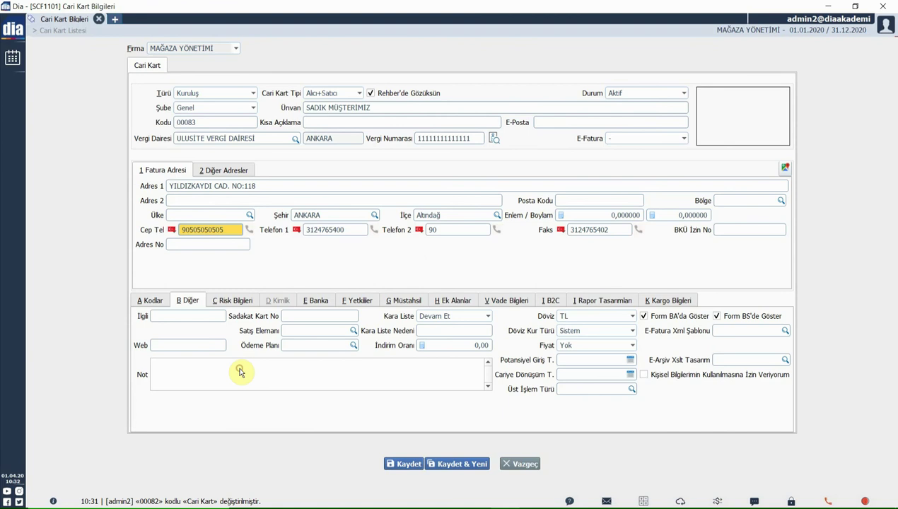
pyautogui.click(297, 316)
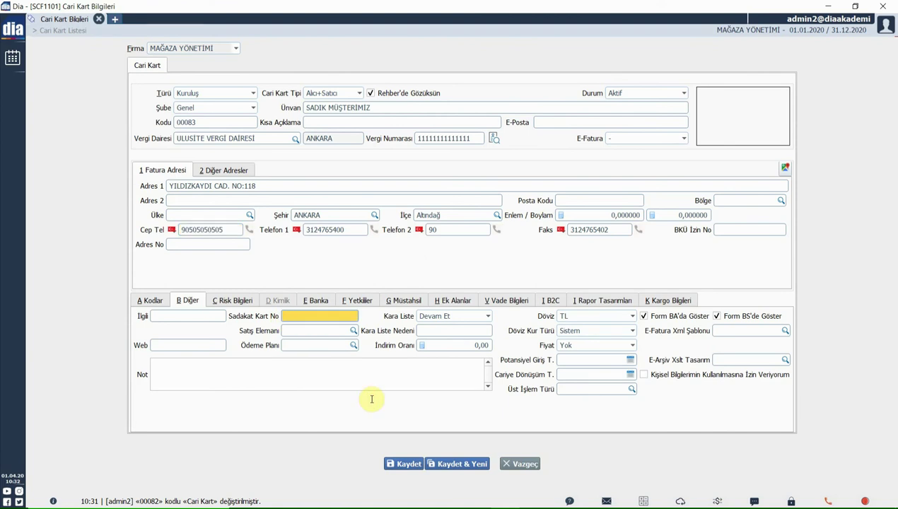
pyautogui.write('111222333')
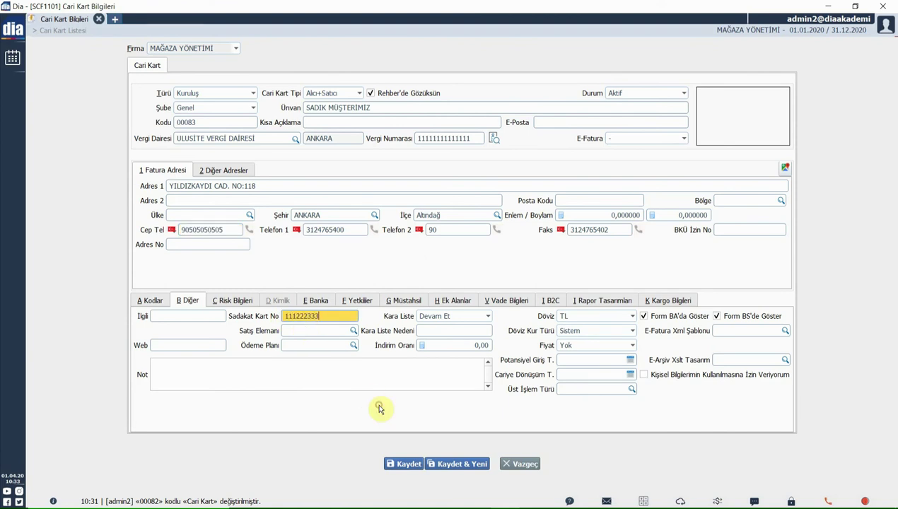
pyautogui.press('Tab')
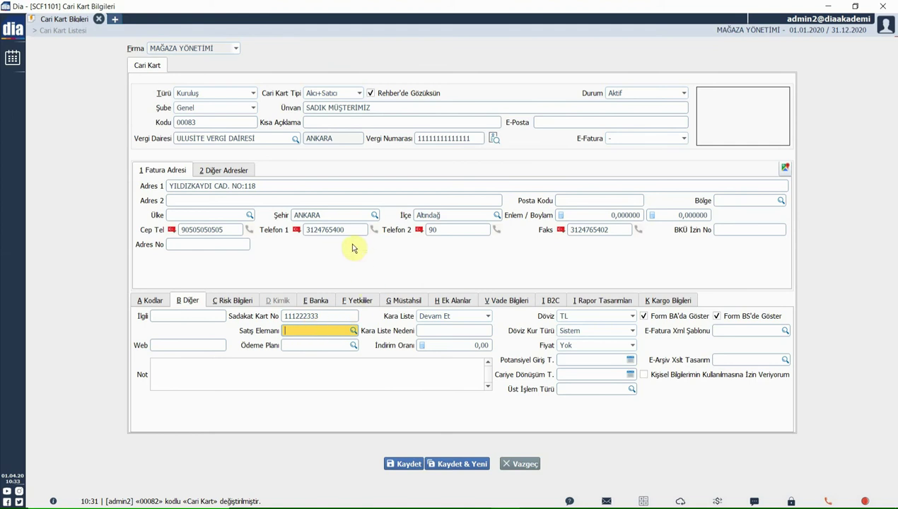
pyautogui.click(356, 370)
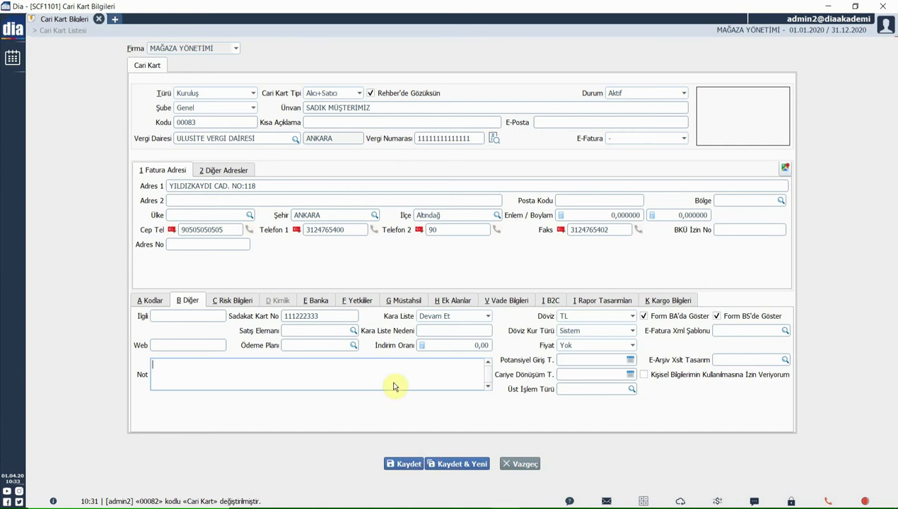
pyautogui.click(410, 464)
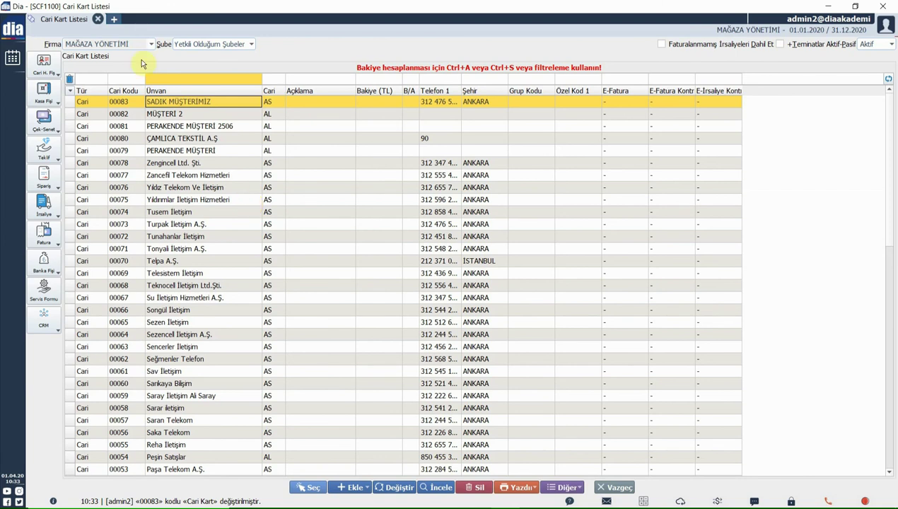
# Add a new point campaign to the Puan Kampanya list with the description SADAKAT KART UYGULAMASI.
pyautogui.click(114, 19)
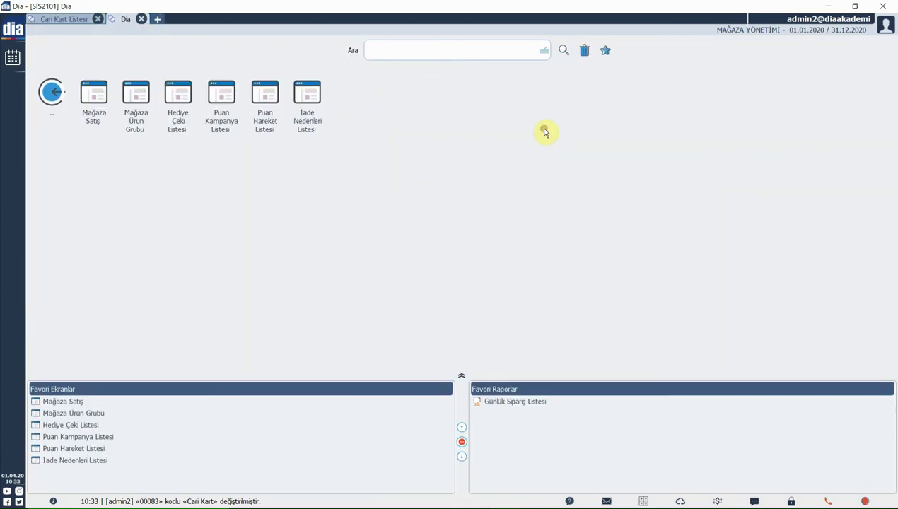
pyautogui.click(226, 94)
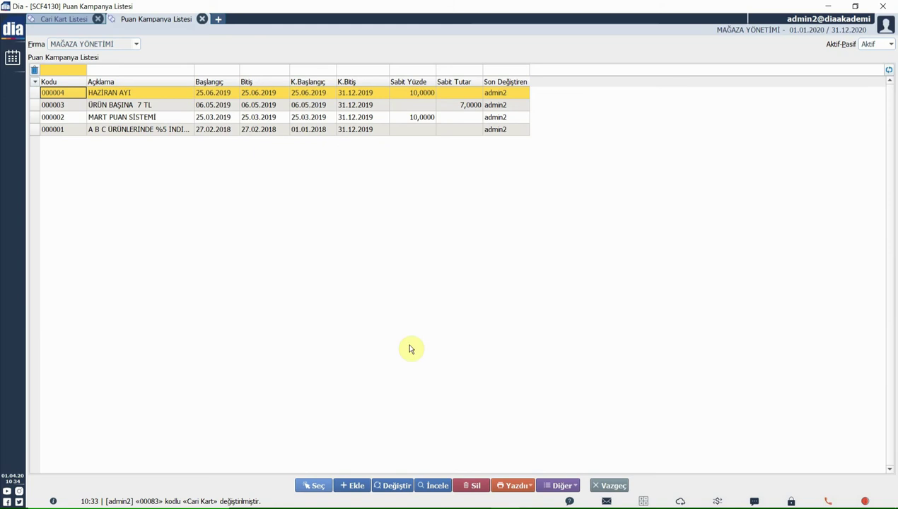
pyautogui.click(351, 486)
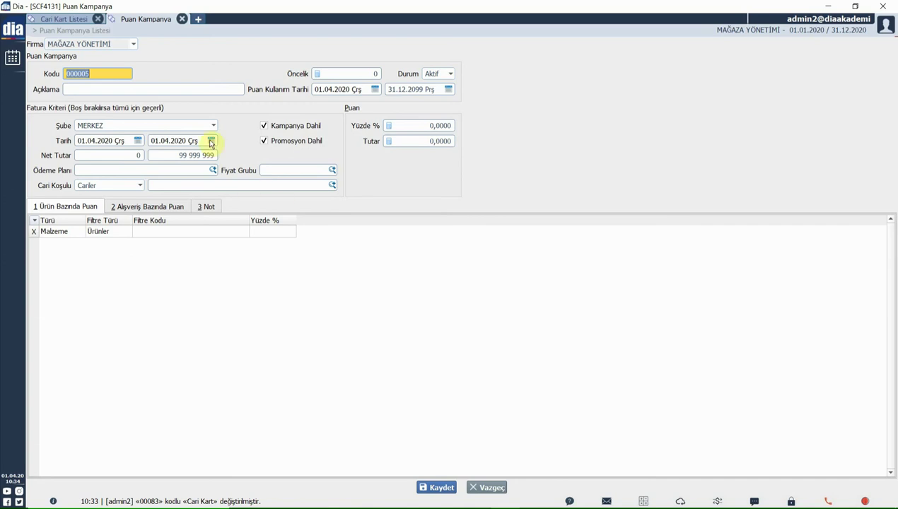
pyautogui.click(164, 88)
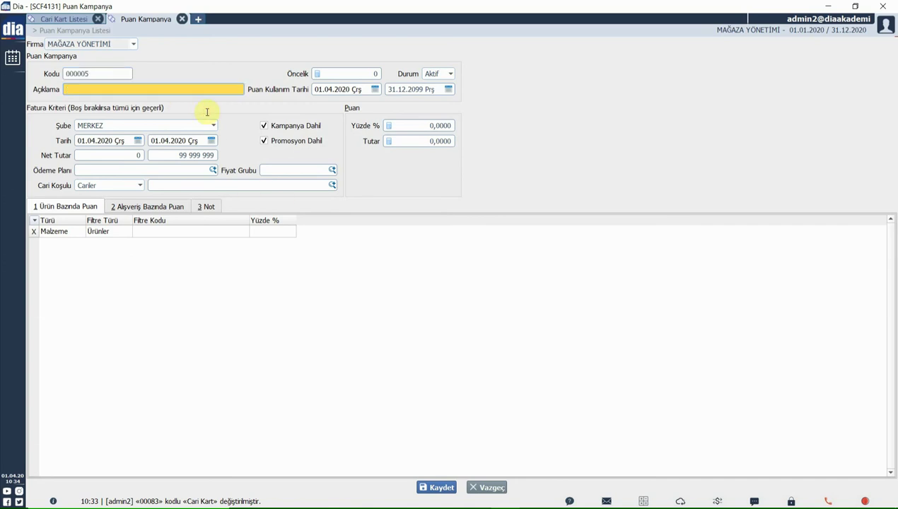
pyautogui.write('SADAKAT KART UYGULAMASI')
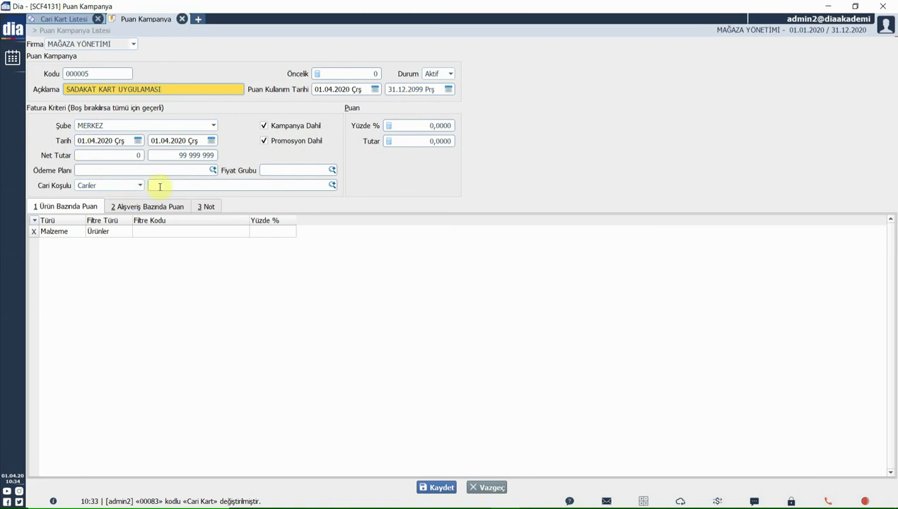
# Set the campaign's minimum net amount (Net Tutar) invoice criterion to 500.
pyautogui.click(148, 159)
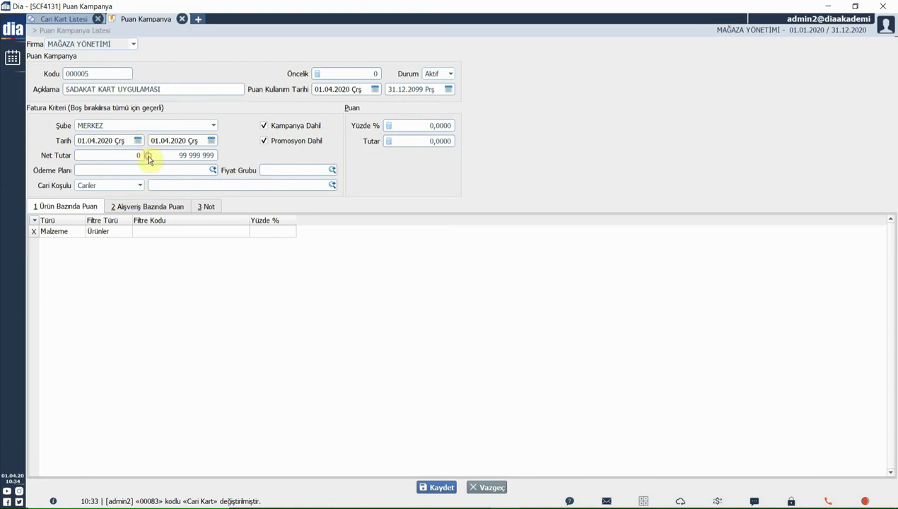
pyautogui.click(61, 125)
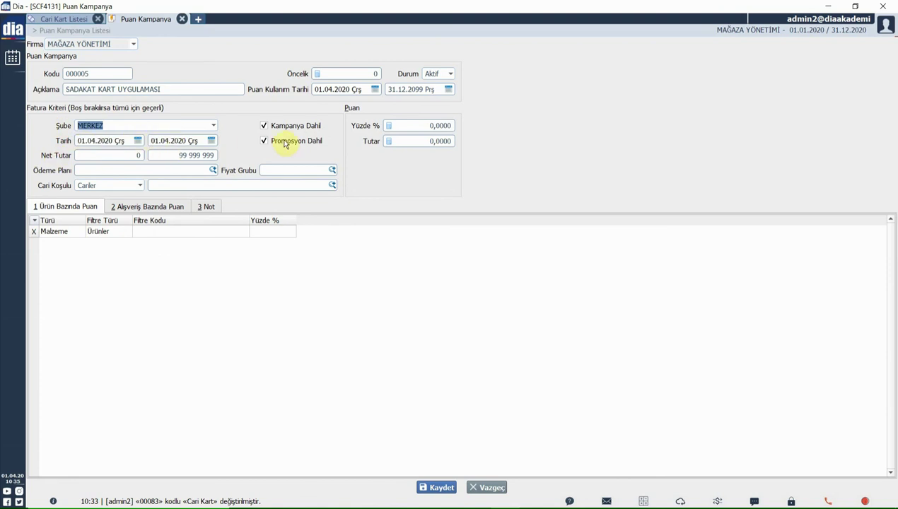
pyautogui.click(124, 155)
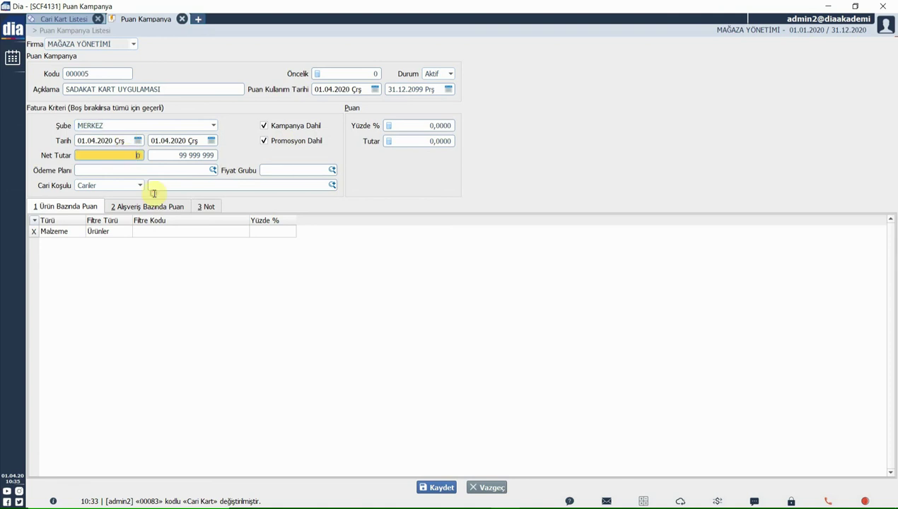
pyautogui.write('500')
pyautogui.click(135, 168)
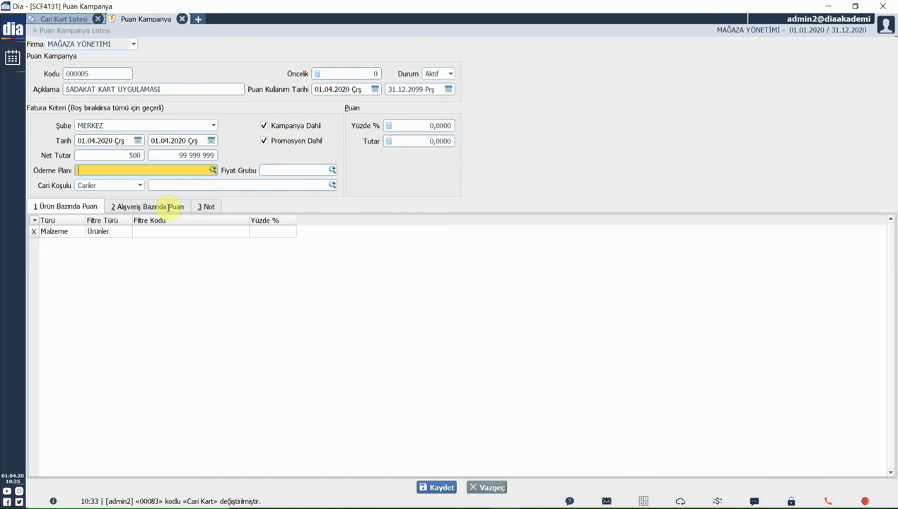
pyautogui.click(277, 170)
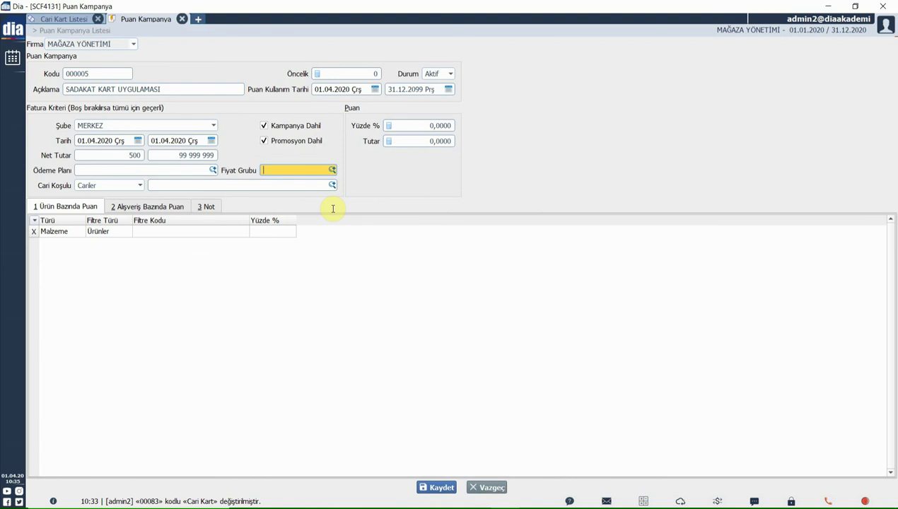
pyautogui.click(140, 185)
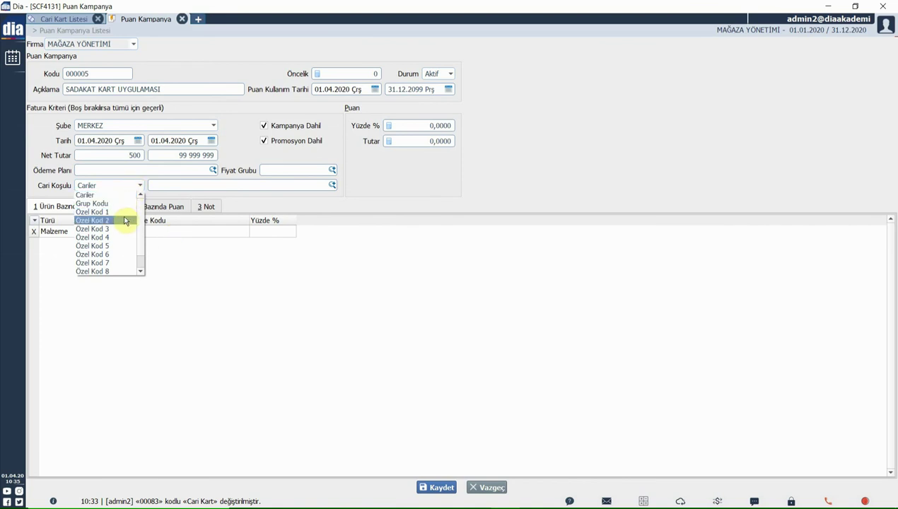
pyautogui.click(289, 246)
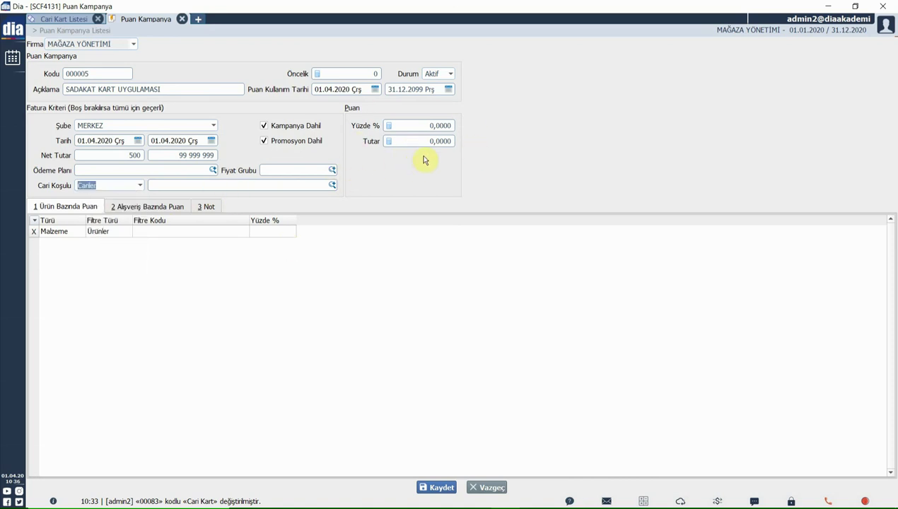
# Set the campaign's point percentage (Yüzde %) to 10.
pyautogui.click(427, 125)
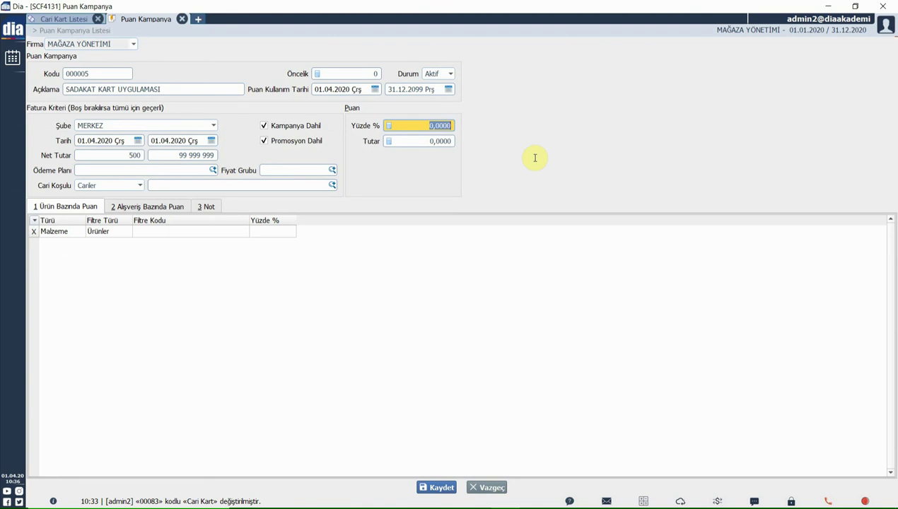
pyautogui.write('10')
pyautogui.press('Tab')
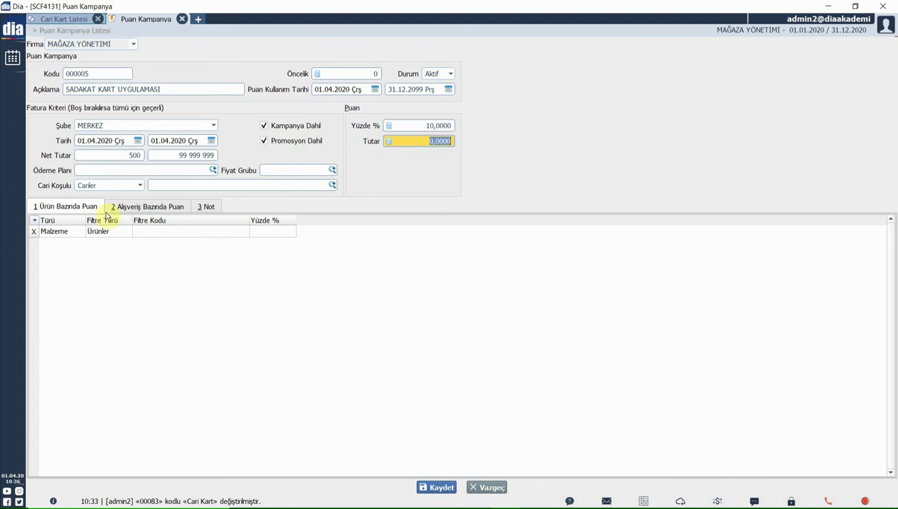
# Review the item type options for product-based points and the table for shopping-based points.
pyautogui.click(71, 254)
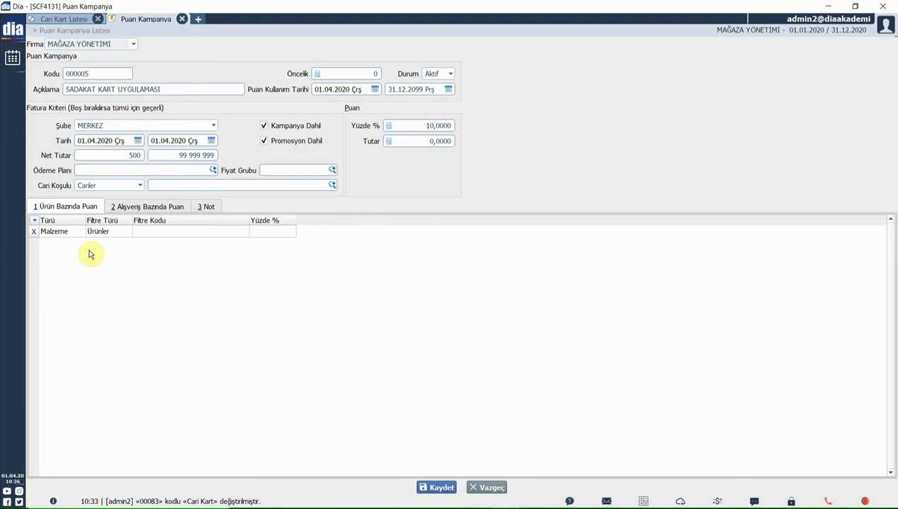
pyautogui.click(83, 232)
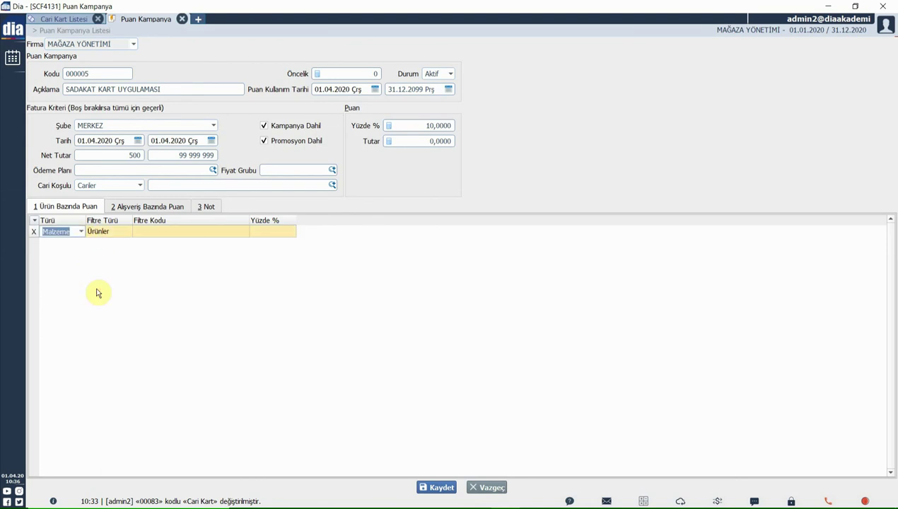
pyautogui.click(81, 232)
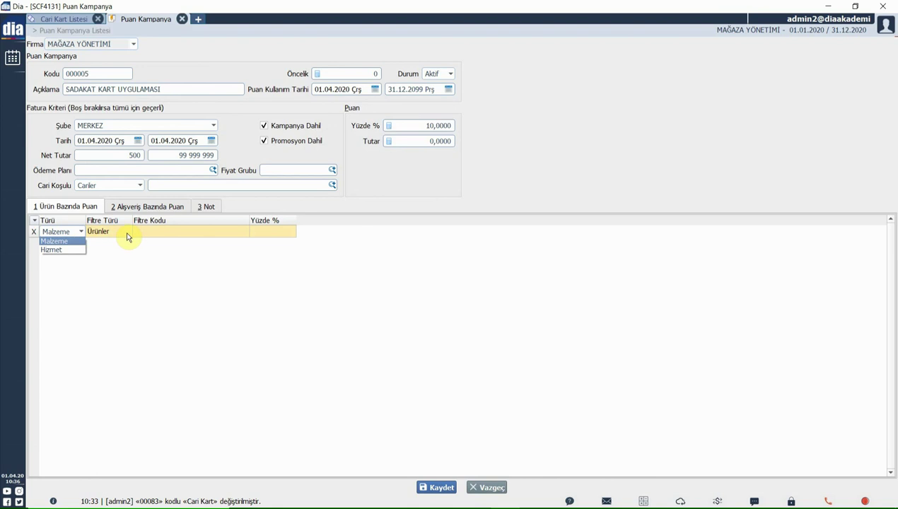
pyautogui.hotkey('alt', '2')
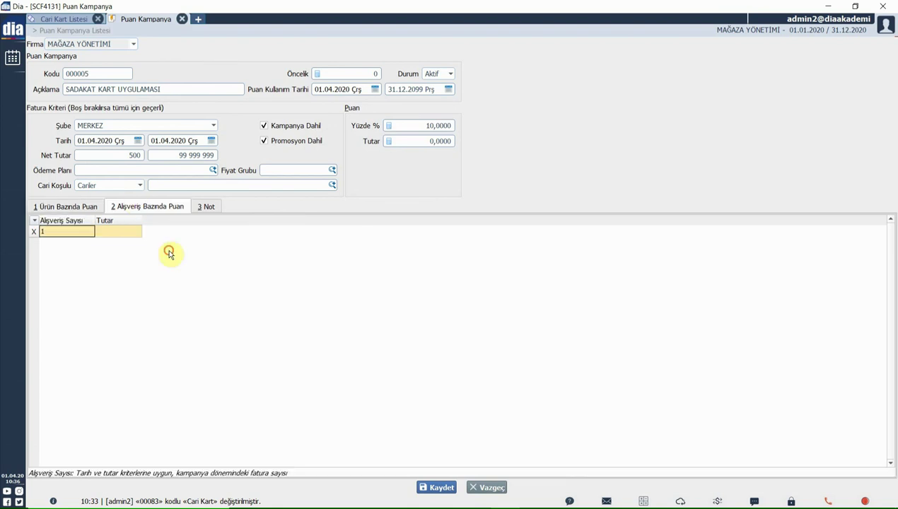
pyautogui.write('1')
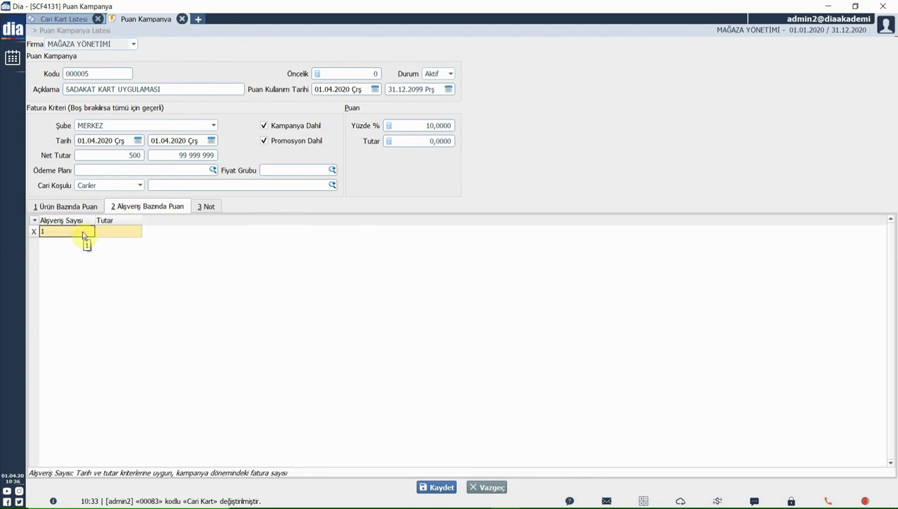
pyautogui.press('Tab')
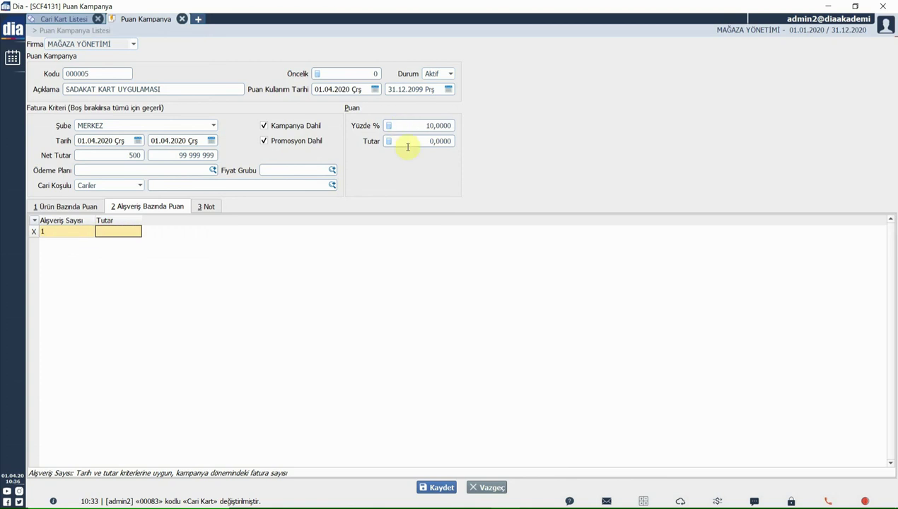
# View the campaign's note section and save the new point campaign.
pyautogui.click(211, 207)
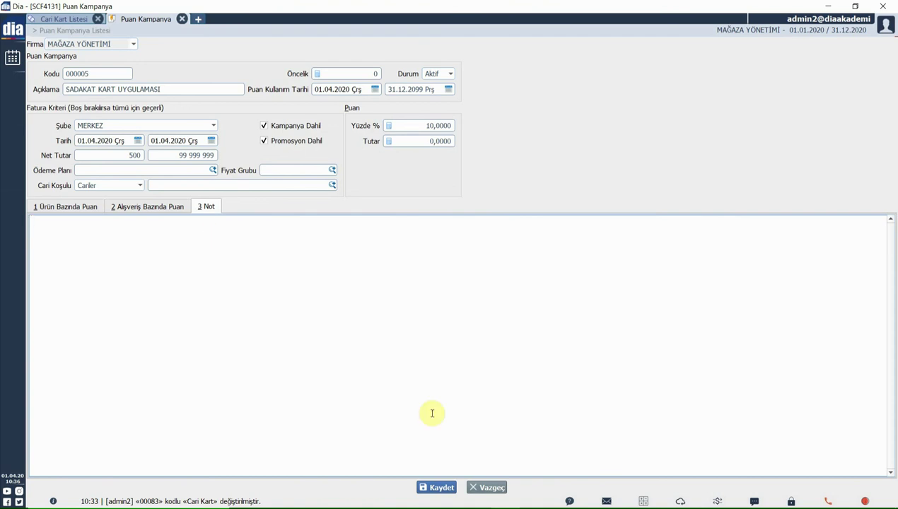
pyautogui.click(438, 487)
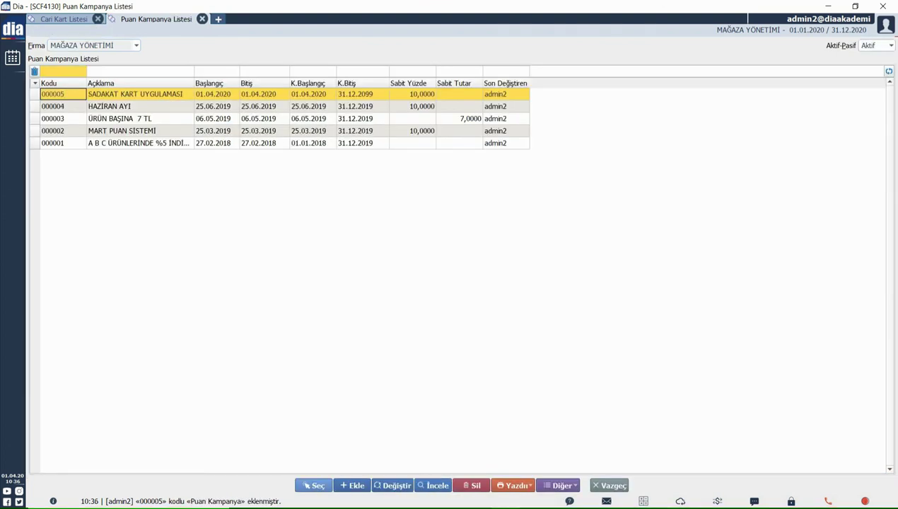